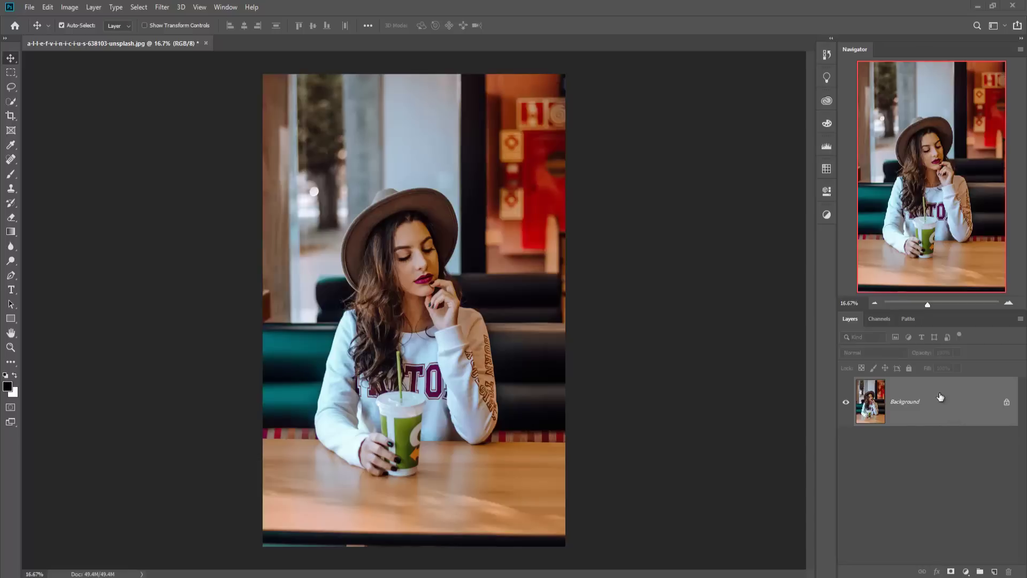
Duplicate the café portrait's Background layer with Duplicate Layer, accepting the default 'Background copy' name
{"action": "right_click", "coordinate": [917, 399]}
{"action": "left_click", "coordinate": [971, 418]}
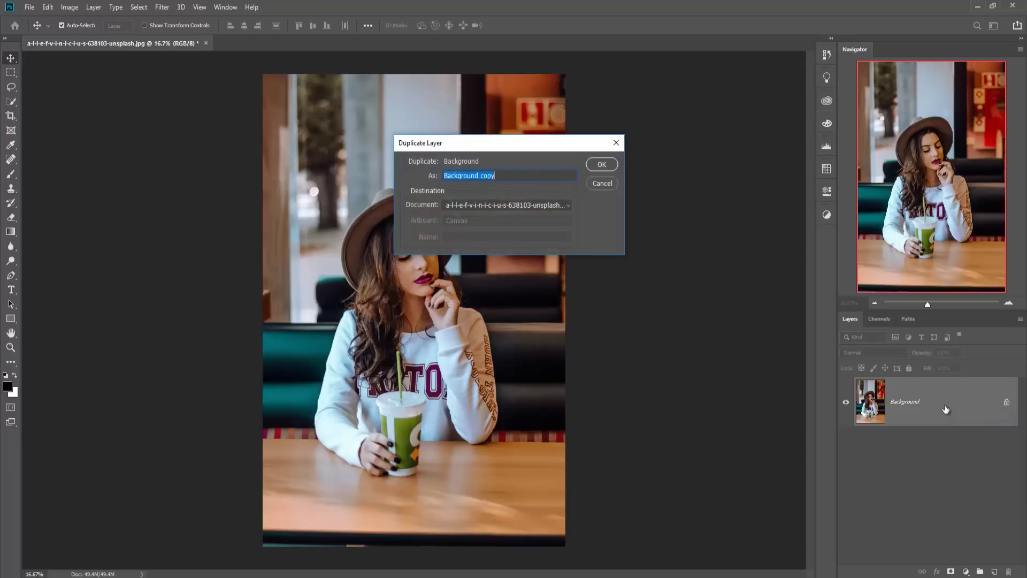
{"action": "left_click", "coordinate": [602, 164]}
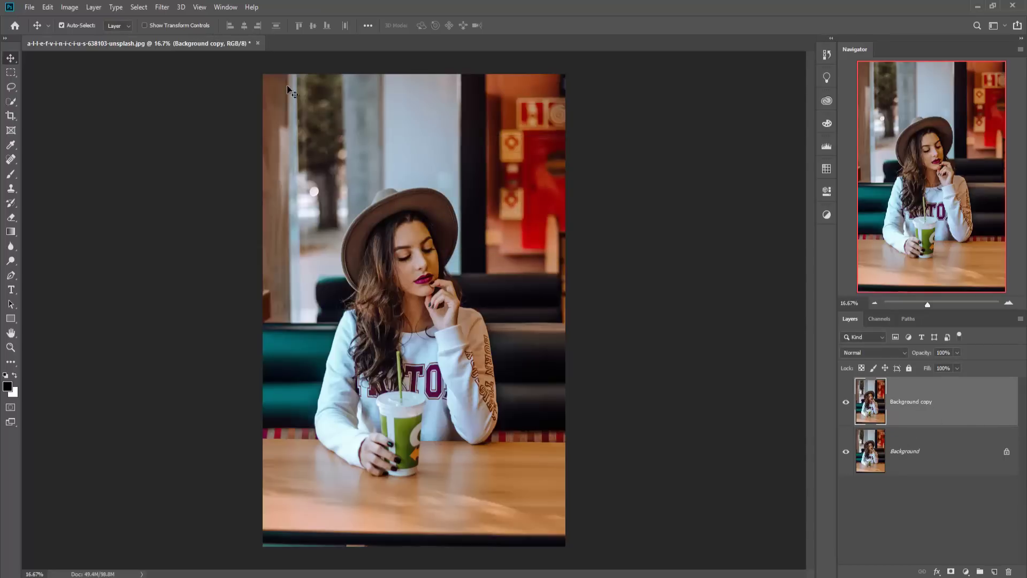
{"action": "left_click", "coordinate": [162, 8]}
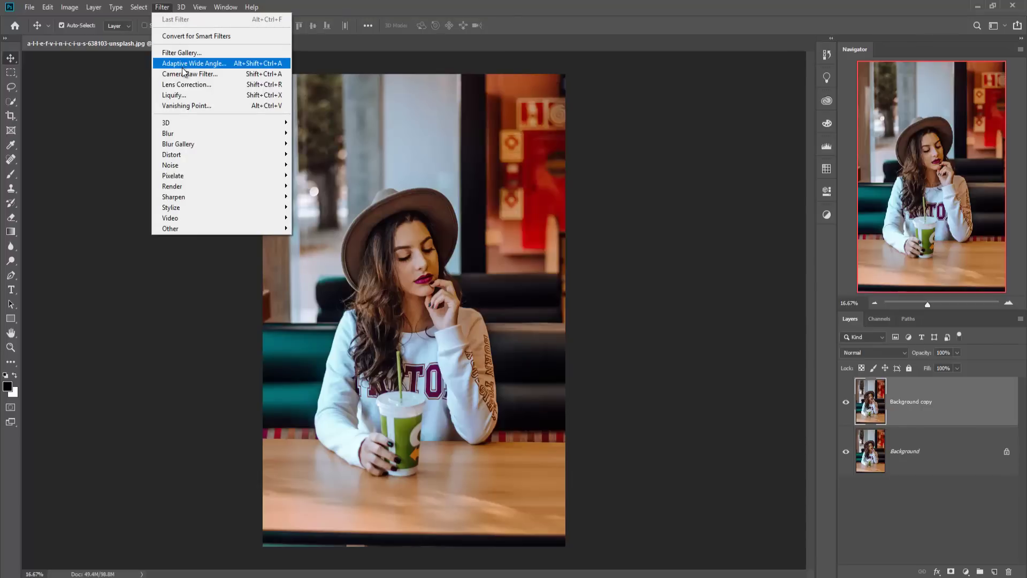
Apply the Camera Raw Creative > Desaturated Contrast preset to Background copy
{"action": "left_click", "coordinate": [184, 74]}
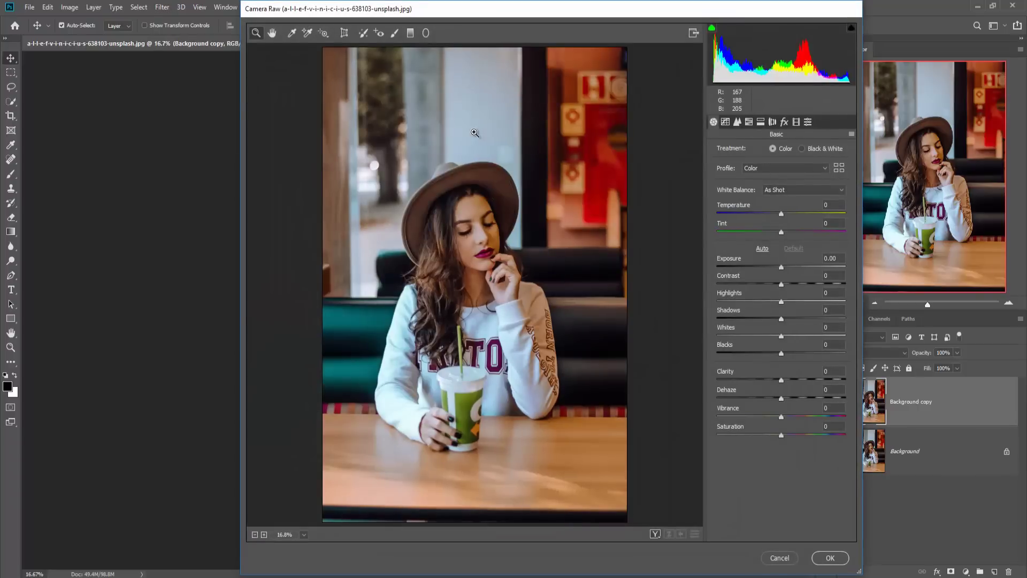
{"action": "left_click", "coordinate": [808, 122]}
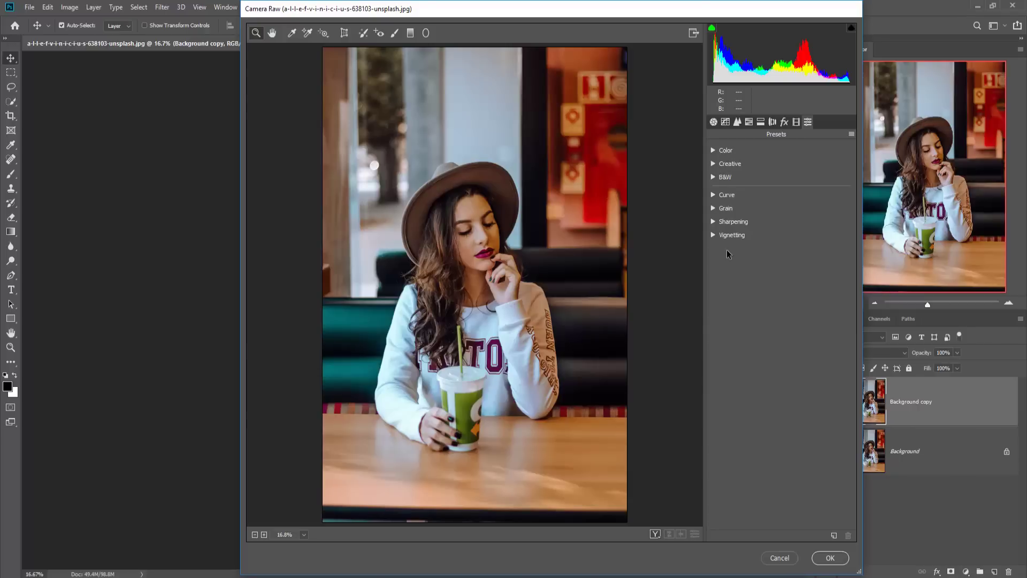
{"action": "left_click", "coordinate": [714, 151]}
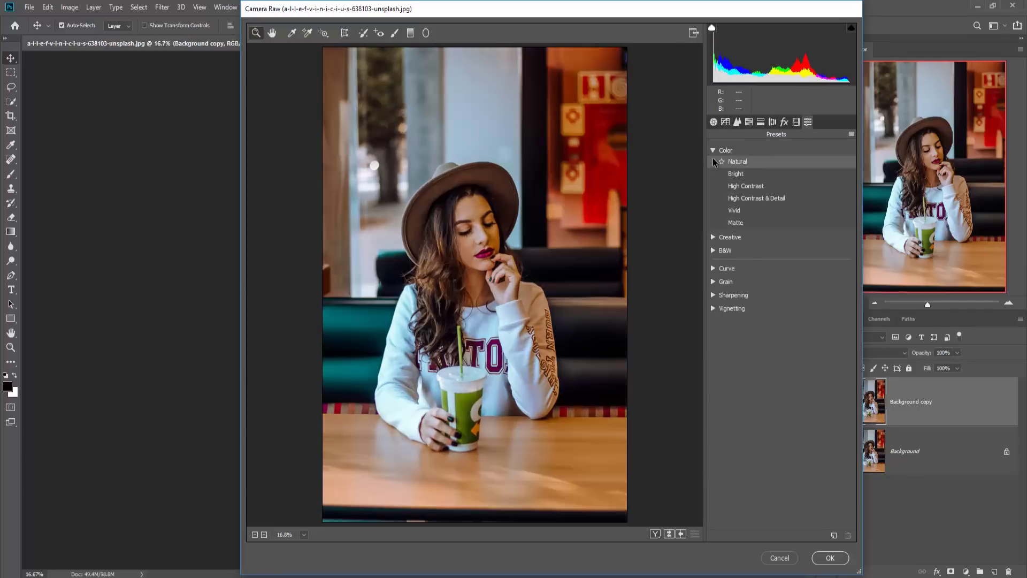
{"action": "left_click", "coordinate": [713, 150]}
{"action": "left_click", "coordinate": [712, 164]}
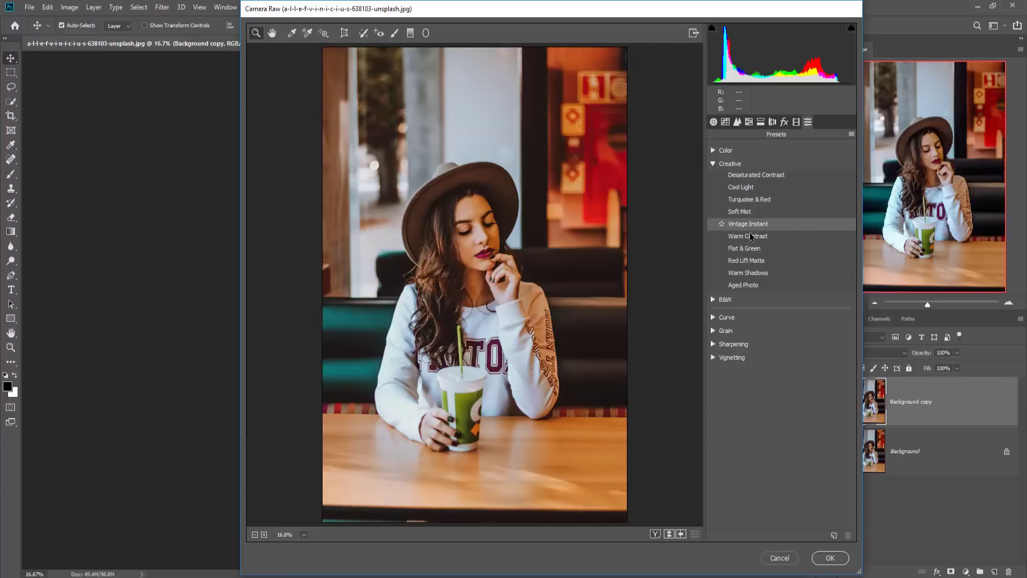
{"action": "left_click", "coordinate": [754, 176]}
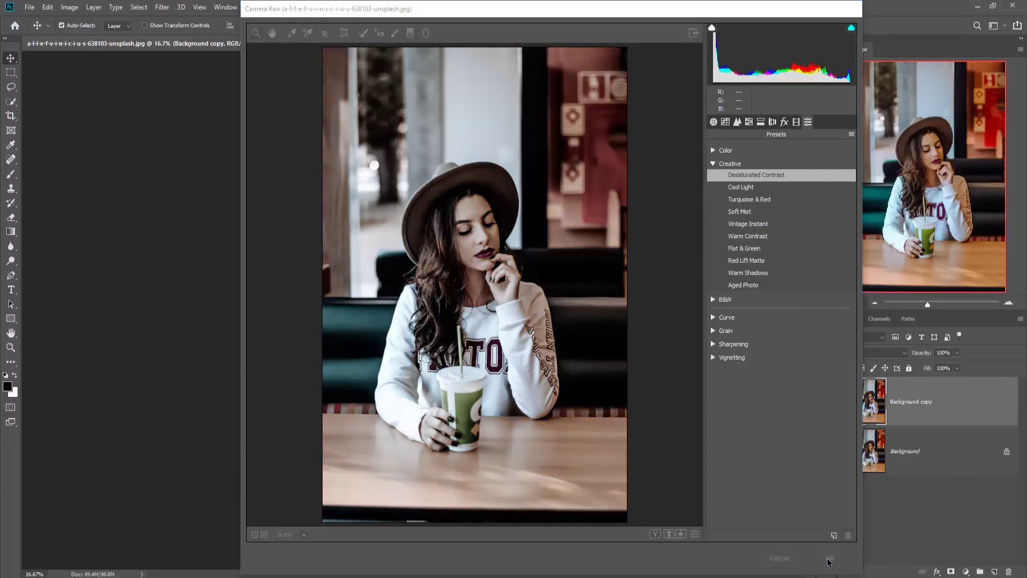
{"action": "left_click", "coordinate": [831, 558]}
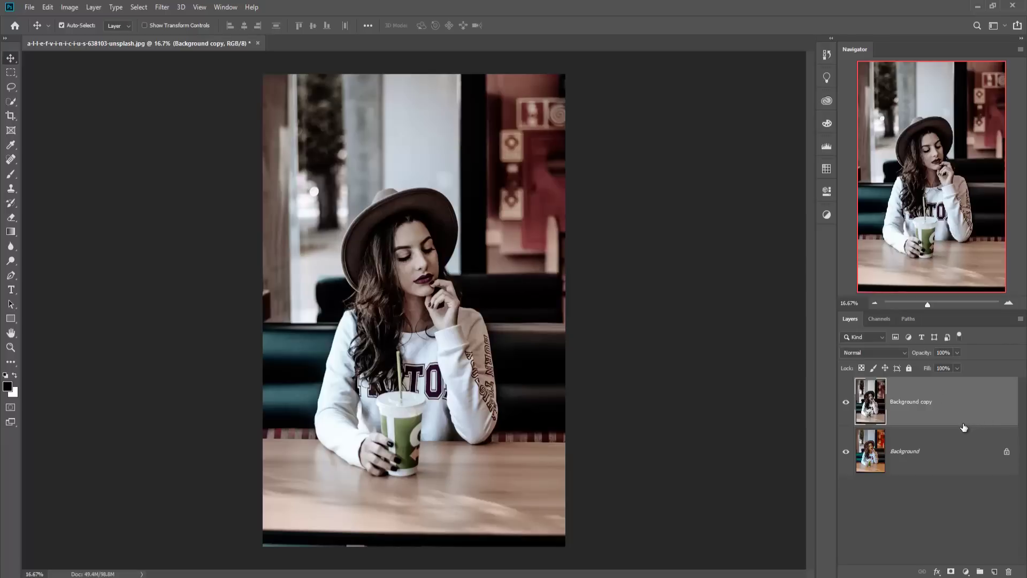
Hide Background copy and duplicate the Background layer as Background copy 2
{"action": "left_click", "coordinate": [926, 451]}
{"action": "left_click", "coordinate": [845, 402]}
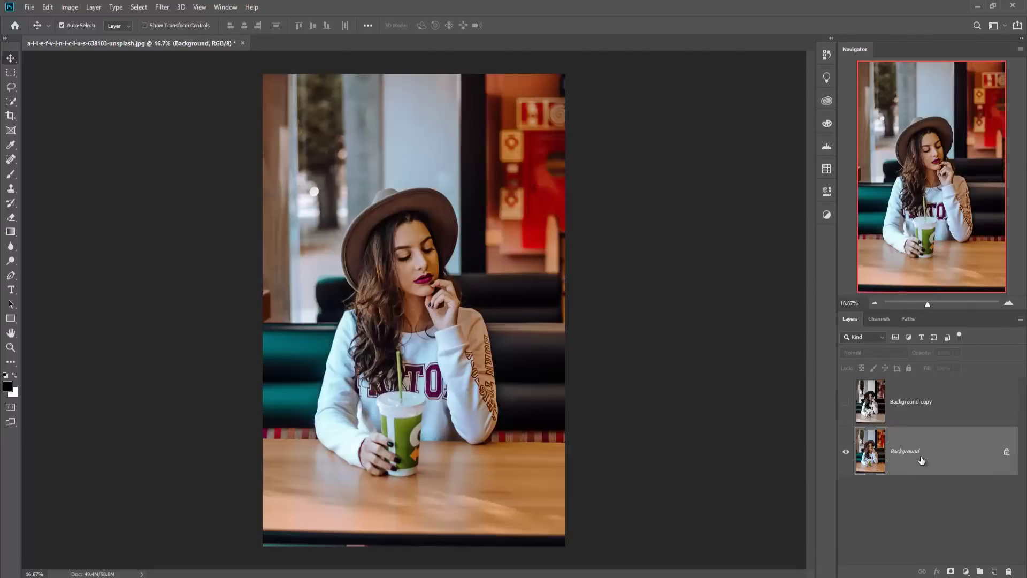
{"action": "right_click", "coordinate": [931, 450]}
{"action": "left_click", "coordinate": [949, 332]}
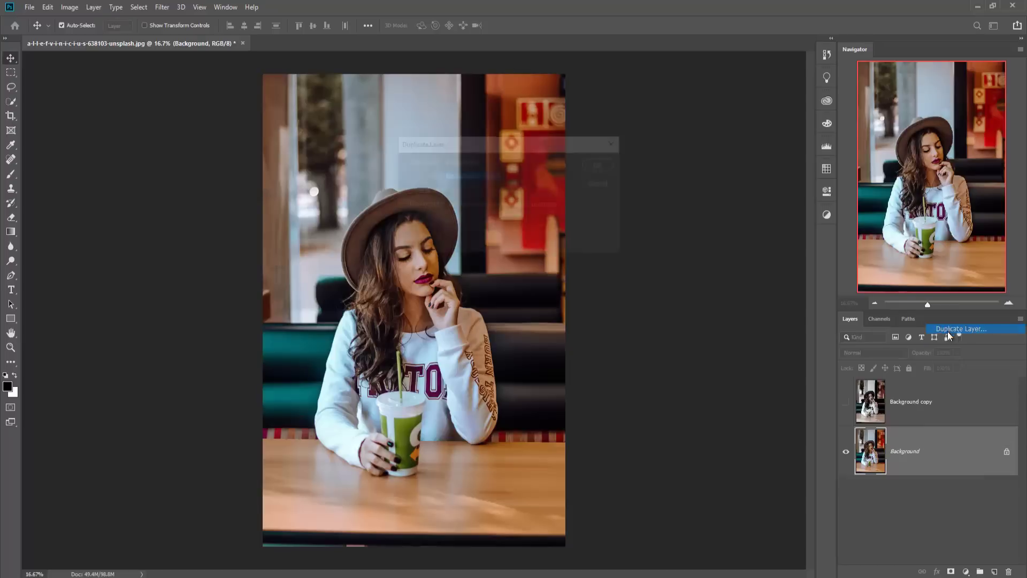
{"action": "left_click", "coordinate": [600, 164]}
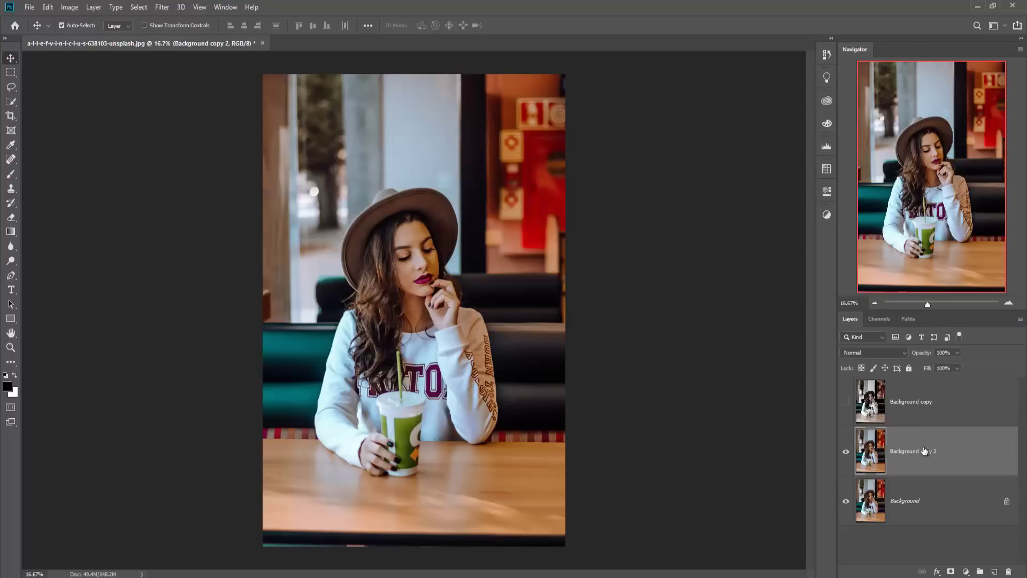
In Camera Raw on Background copy 2, preview Creative presets like Red Lift Matte and Aged Photo
{"action": "left_click", "coordinate": [162, 8]}
{"action": "left_click", "coordinate": [187, 20]}
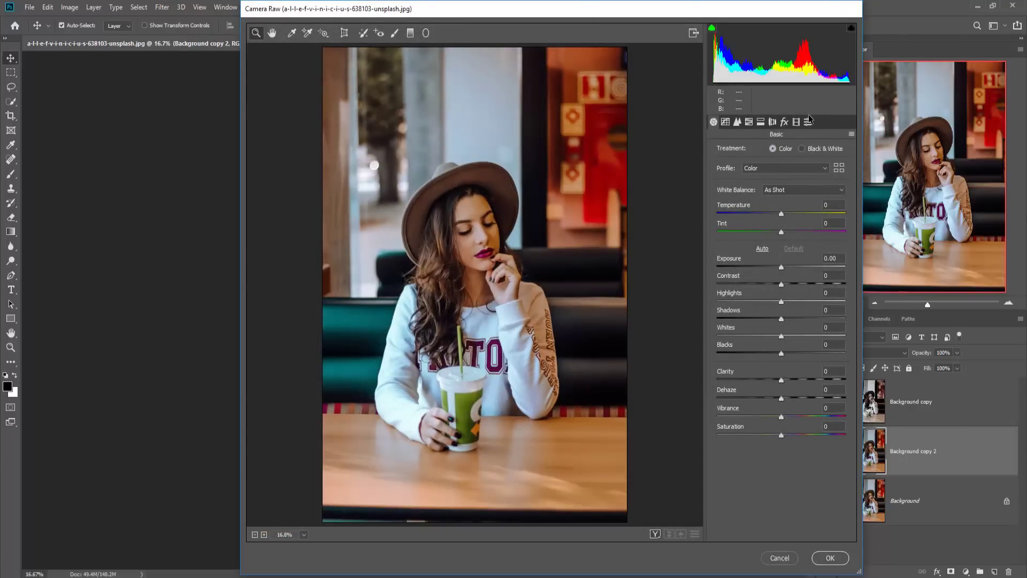
{"action": "left_click", "coordinate": [808, 122]}
{"action": "left_click", "coordinate": [744, 223]}
{"action": "left_click", "coordinate": [744, 249]}
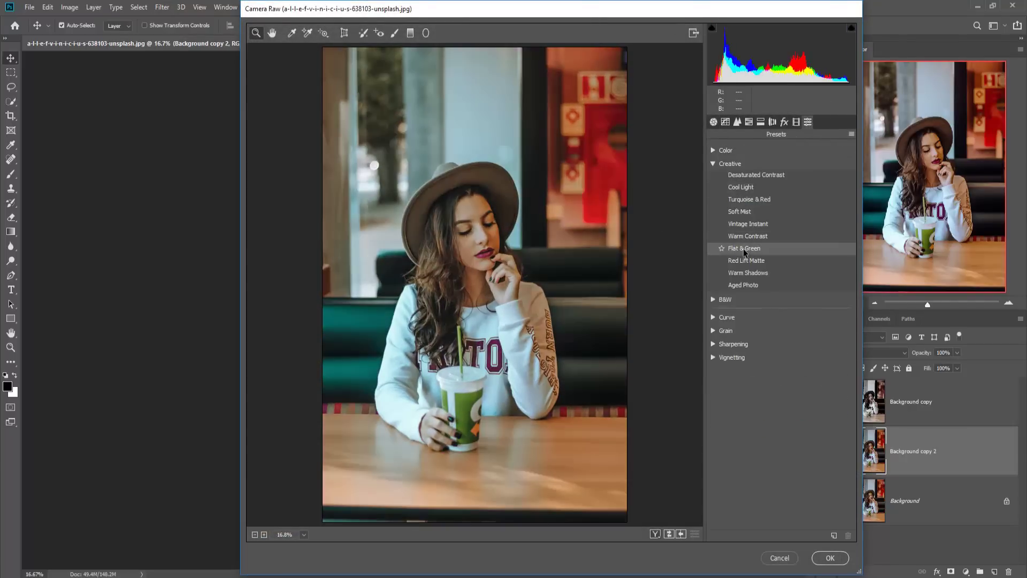
{"action": "left_click", "coordinate": [747, 272]}
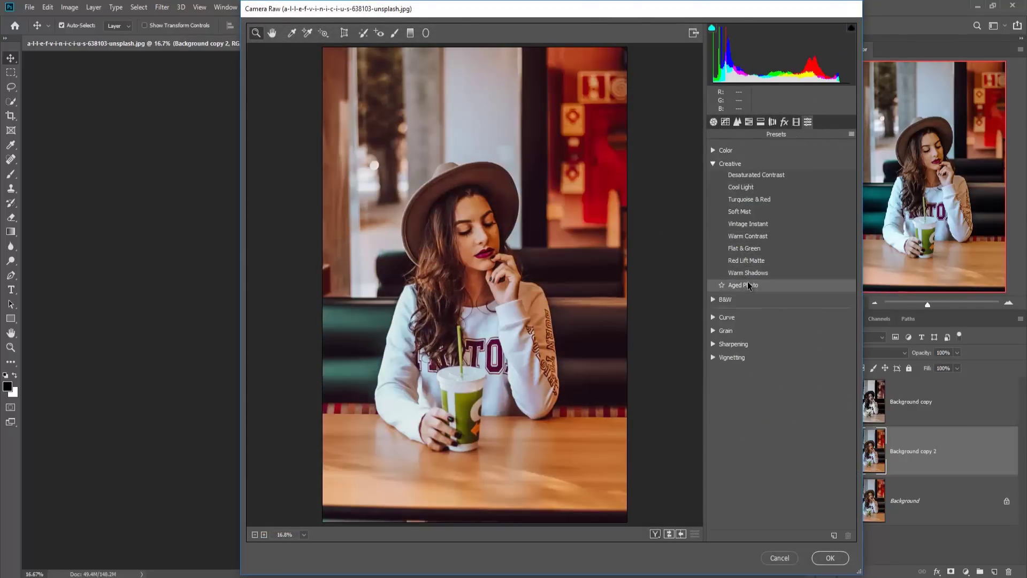
{"action": "left_click", "coordinate": [755, 175]}
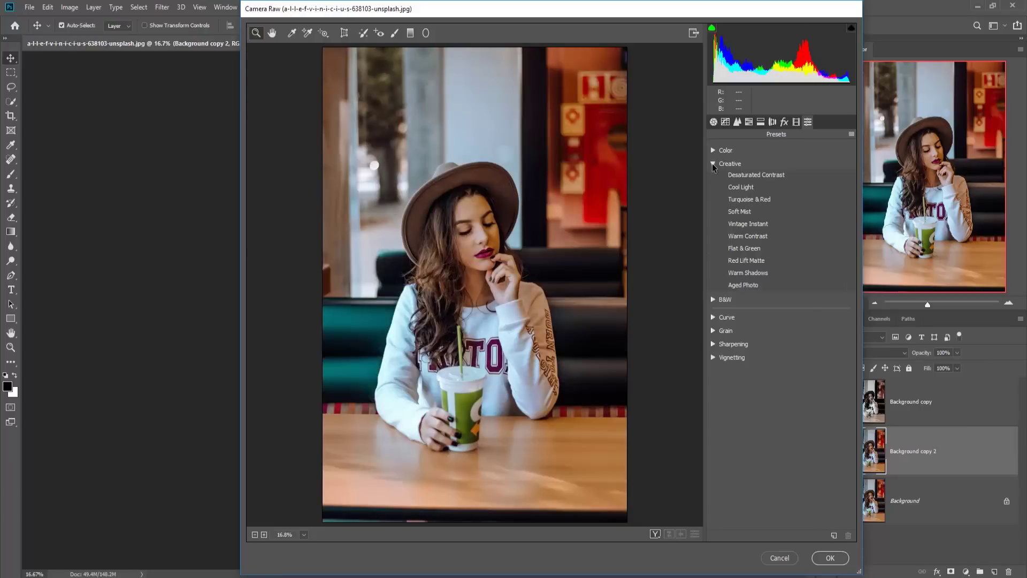
Preview B&W presets (Landscape, Low Contrast, Flat, Sepia, Split Tone), then return to colour
{"action": "left_click", "coordinate": [713, 164]}
{"action": "left_click", "coordinate": [713, 177]}
{"action": "left_click", "coordinate": [748, 188]}
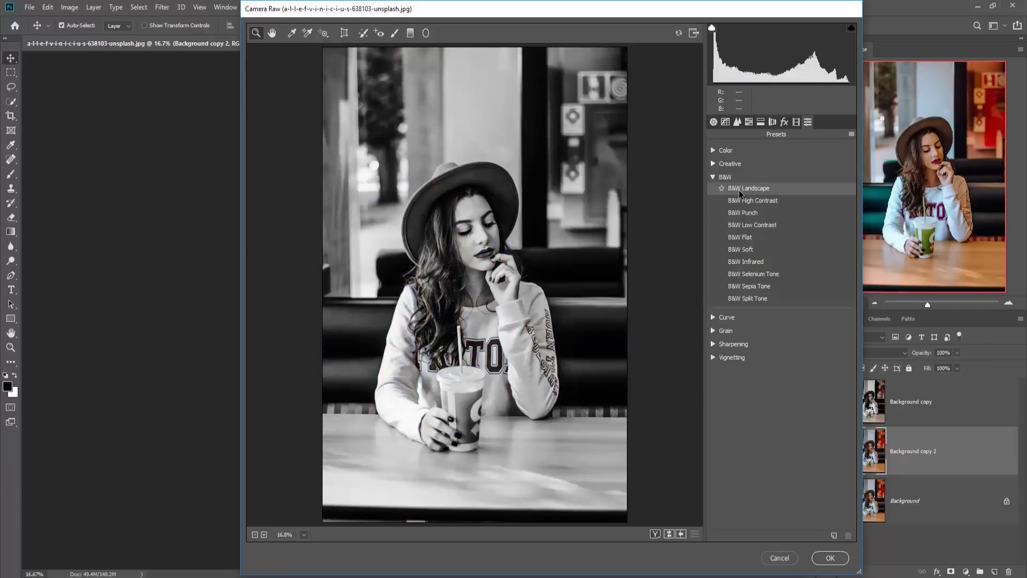
{"action": "left_click", "coordinate": [747, 199]}
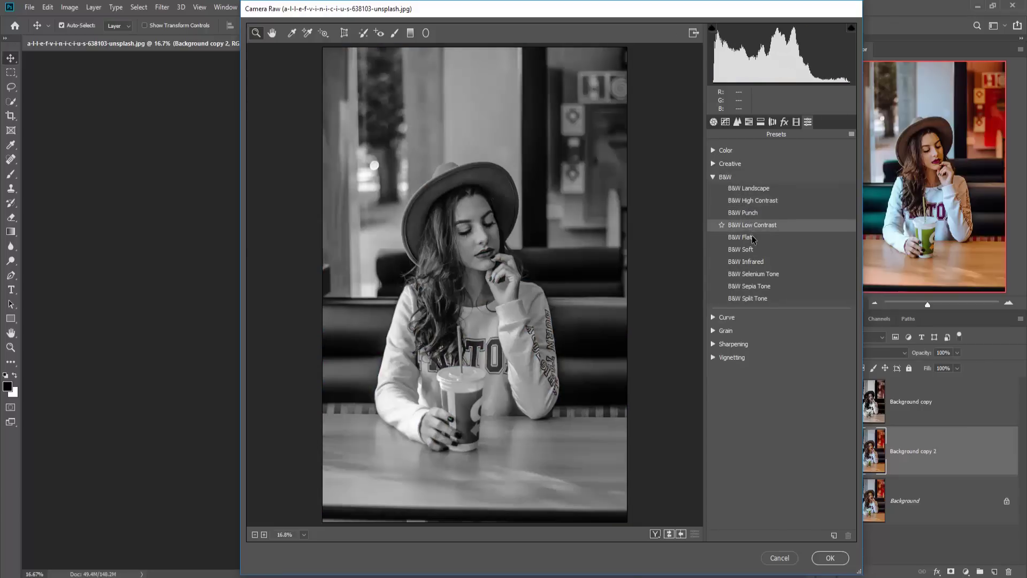
{"action": "left_click", "coordinate": [743, 237]}
{"action": "left_click", "coordinate": [762, 274]}
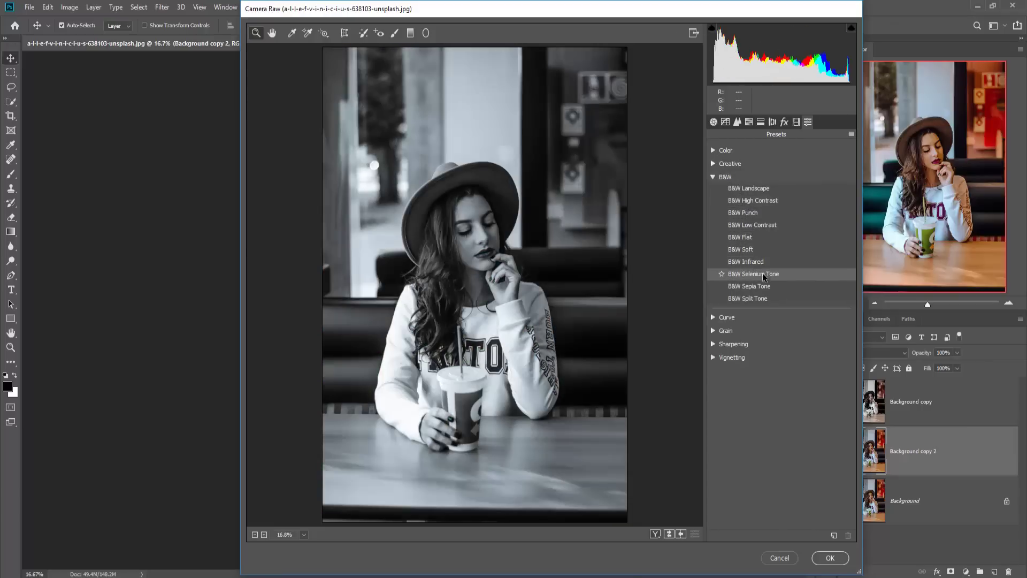
{"action": "left_click", "coordinate": [768, 286]}
{"action": "left_click", "coordinate": [755, 299]}
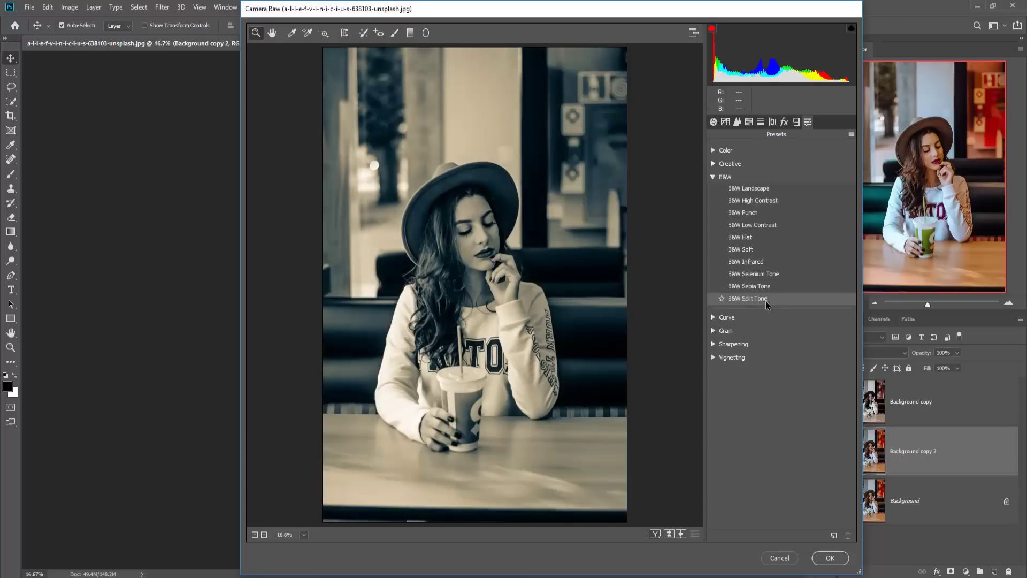
{"action": "left_click", "coordinate": [766, 299]}
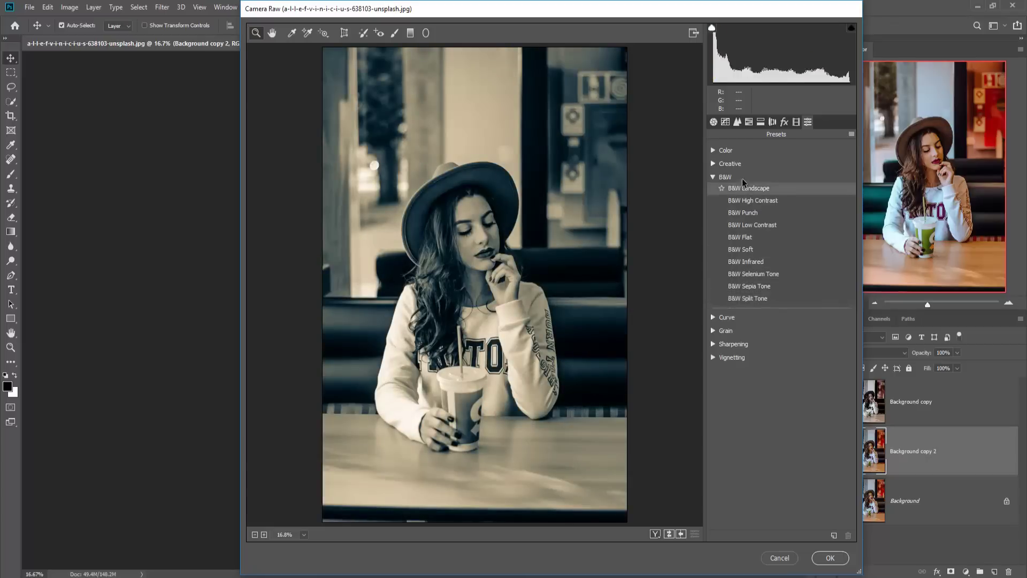
Apply the Curve > Cross Process preset and accept the Camera Raw filter
{"action": "left_click", "coordinate": [715, 177]}
{"action": "left_click", "coordinate": [713, 195]}
{"action": "left_click", "coordinate": [737, 218]}
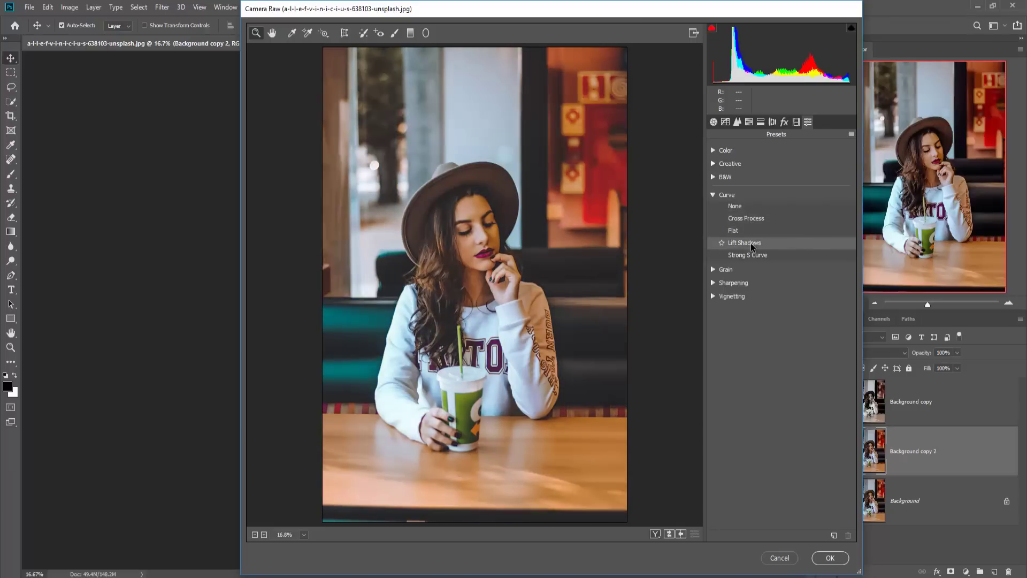
{"action": "left_click", "coordinate": [753, 217]}
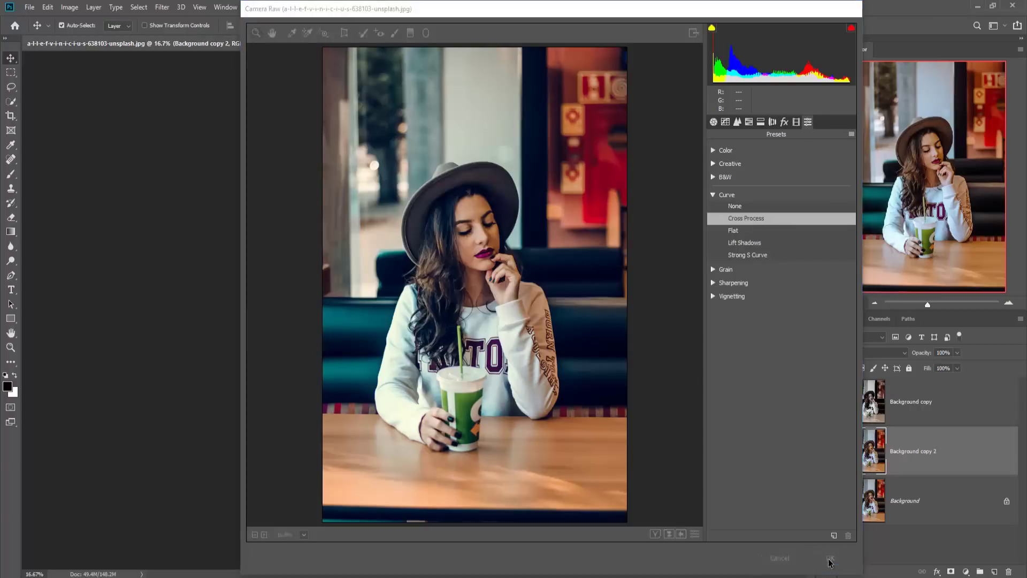
{"action": "left_click", "coordinate": [830, 557]}
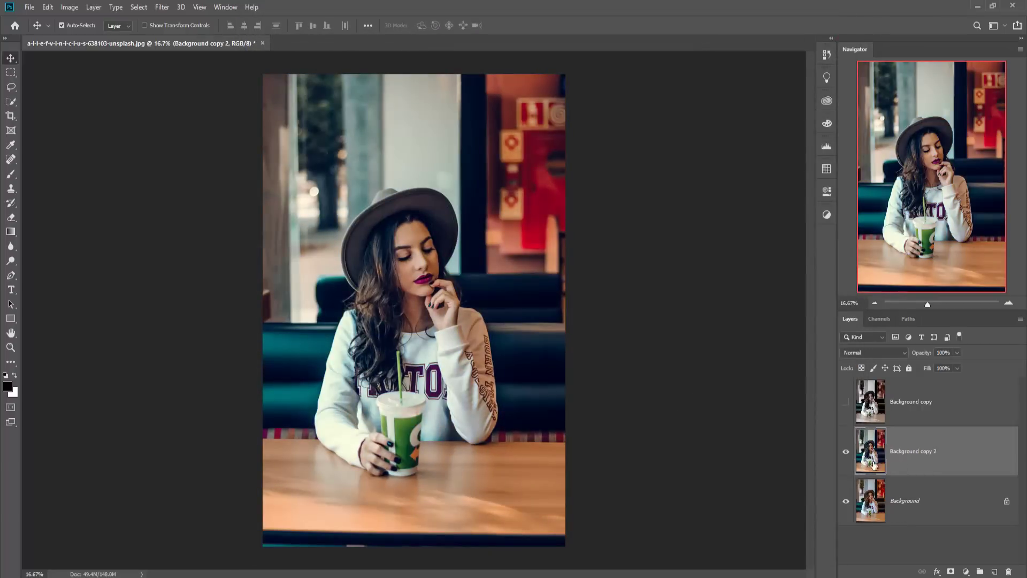
Turn off Background copy 2's visibility and duplicate Background, creating Background copy 3
{"action": "left_click", "coordinate": [162, 8]}
{"action": "left_click", "coordinate": [845, 453]}
{"action": "right_click", "coordinate": [937, 512]}
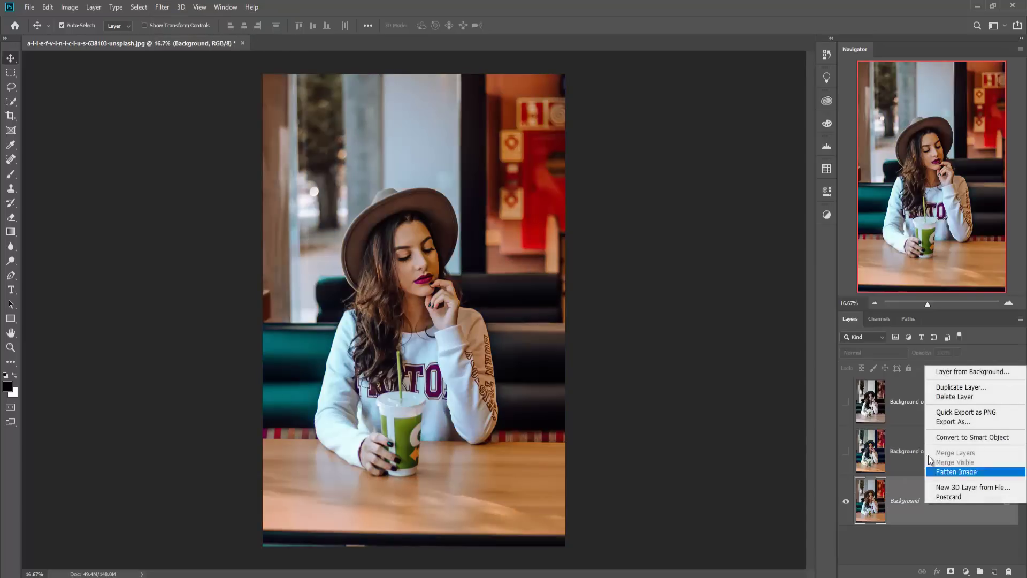
{"action": "left_click", "coordinate": [960, 388]}
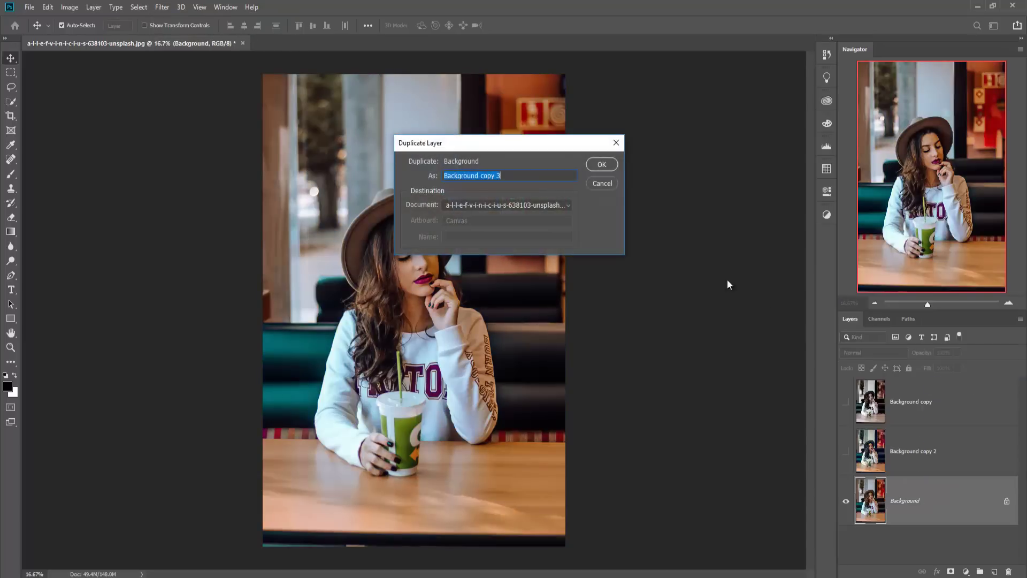
{"action": "left_click", "coordinate": [601, 164]}
{"action": "left_click", "coordinate": [162, 8]}
Browse Grain, Vignetting and Sharpening presets, then apply Color > Matte to Background copy 3
{"action": "left_click", "coordinate": [190, 74]}
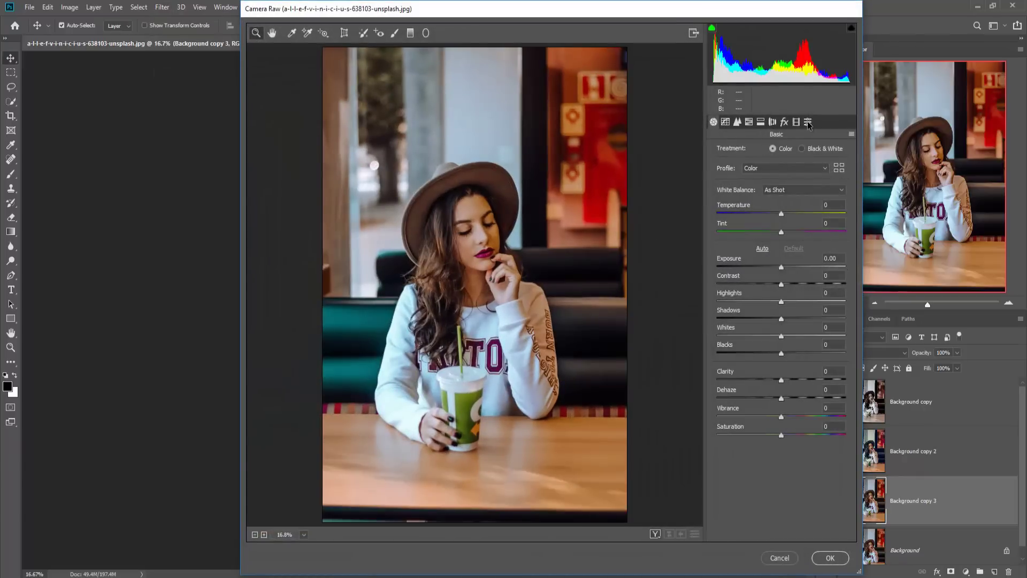
{"action": "left_click", "coordinate": [808, 122]}
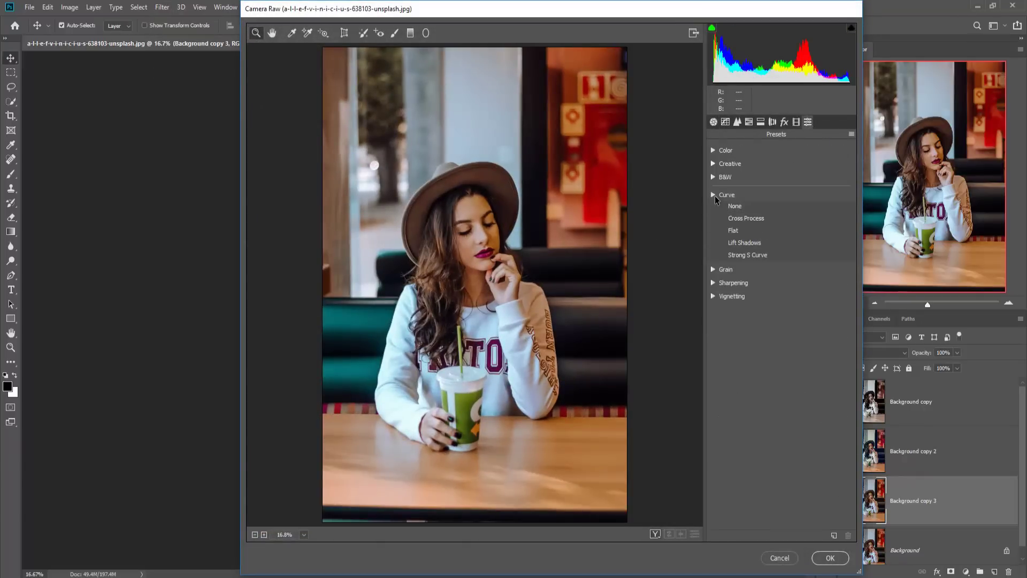
{"action": "left_click", "coordinate": [714, 196]}
{"action": "left_click", "coordinate": [714, 210]}
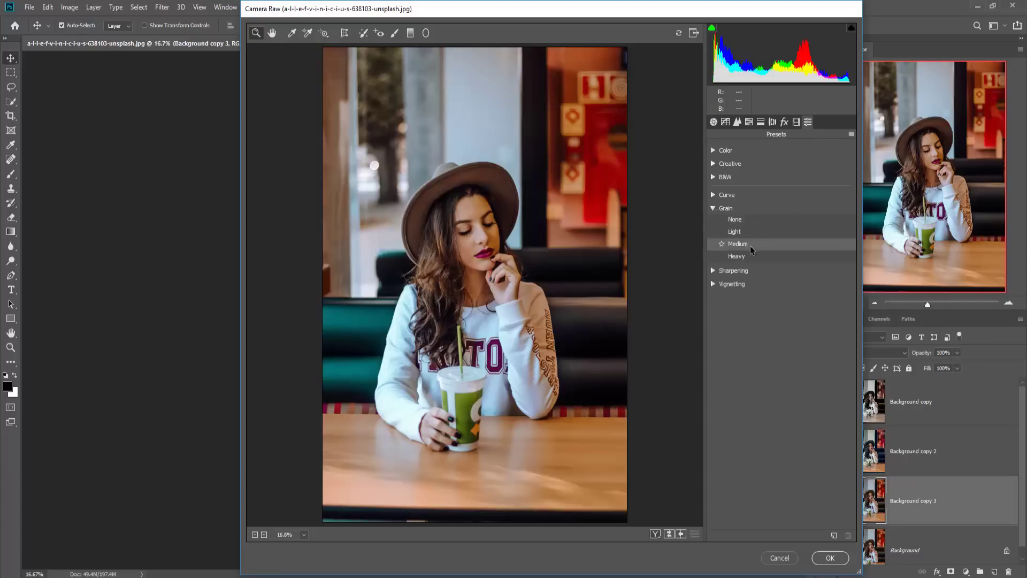
{"action": "left_click", "coordinate": [714, 209]}
{"action": "left_click", "coordinate": [714, 234]}
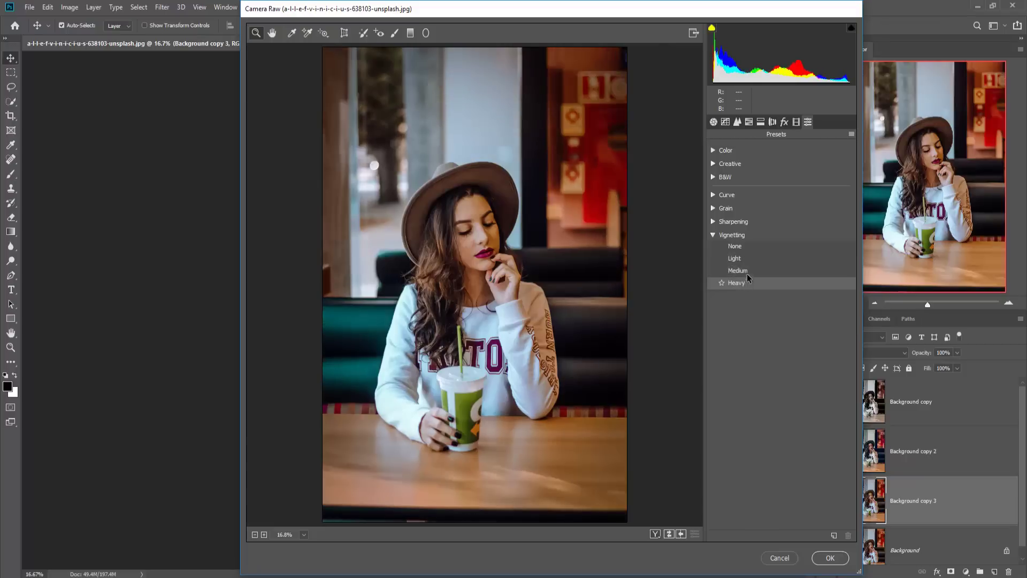
{"action": "left_click", "coordinate": [714, 222]}
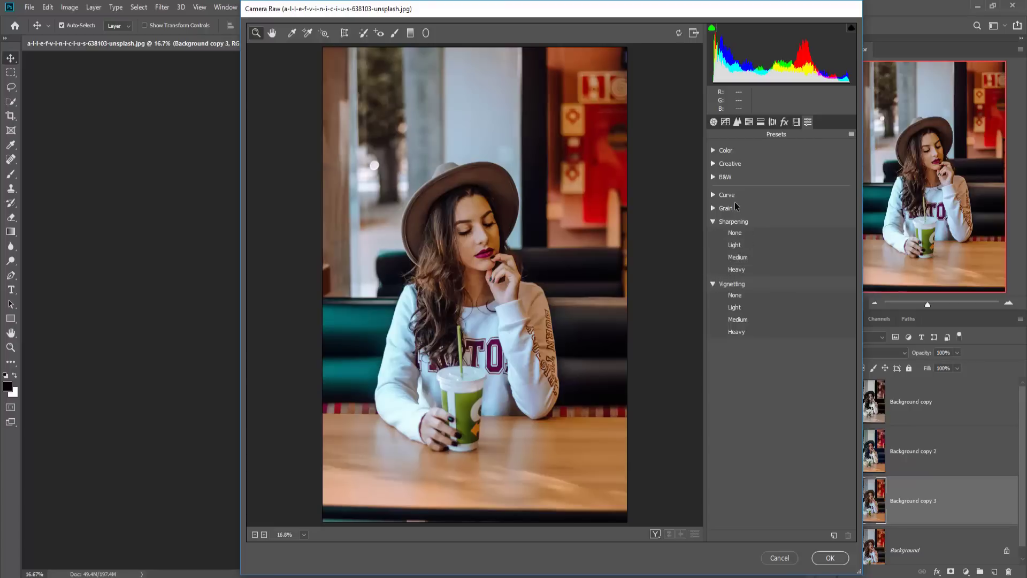
{"action": "left_click", "coordinate": [714, 150]}
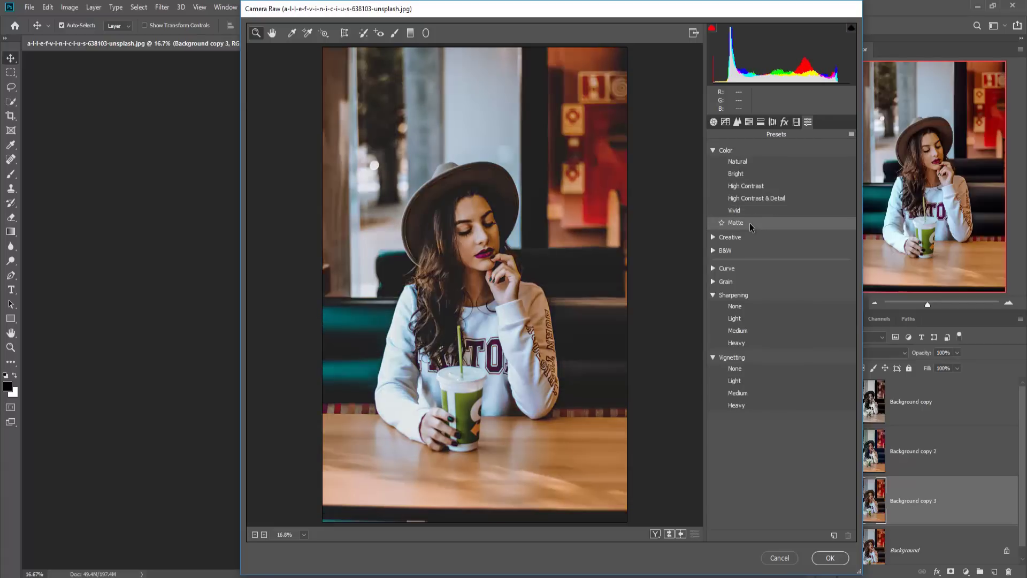
{"action": "left_click", "coordinate": [749, 222]}
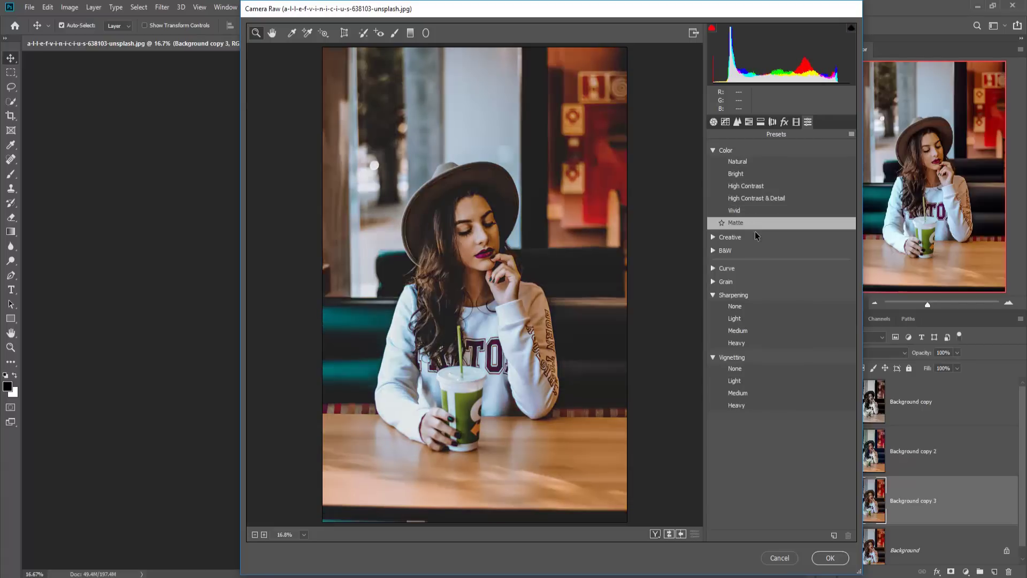
{"action": "left_click", "coordinate": [830, 558]}
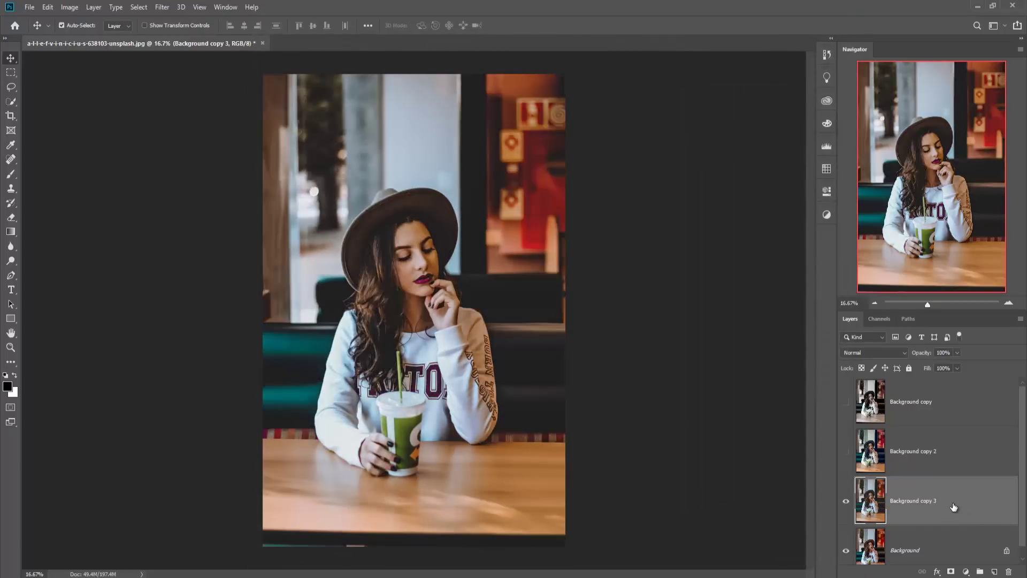
Select Background copy 2 and turn the eye icons back on for both earlier copies
{"action": "left_click", "coordinate": [930, 455]}
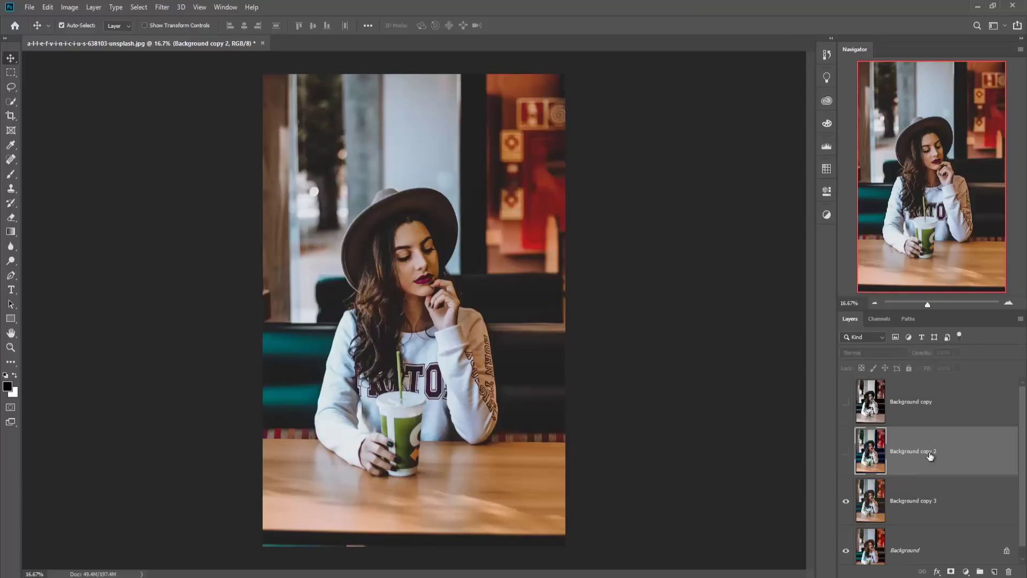
{"action": "left_click", "coordinate": [847, 402]}
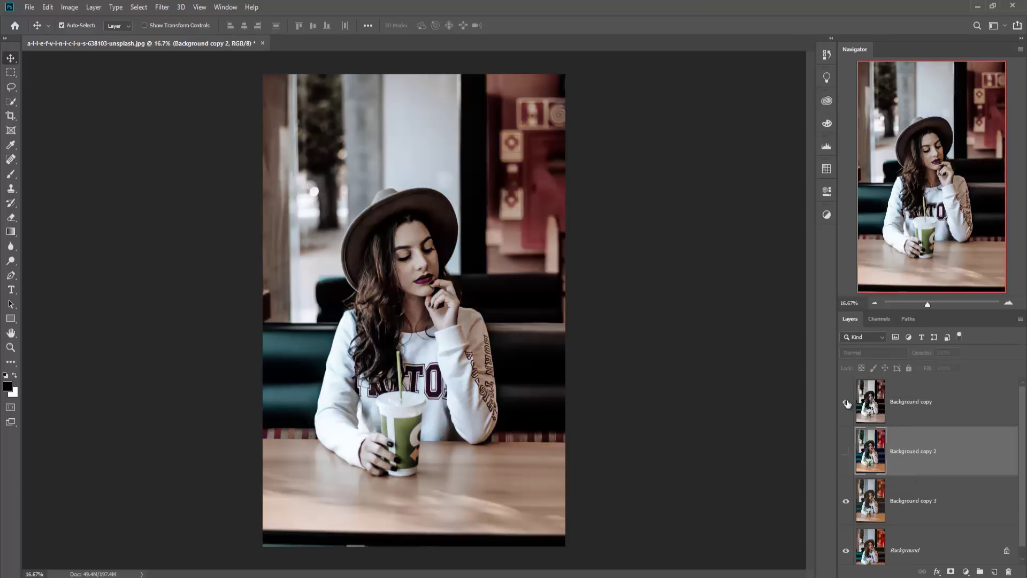
{"action": "left_click", "coordinate": [846, 453]}
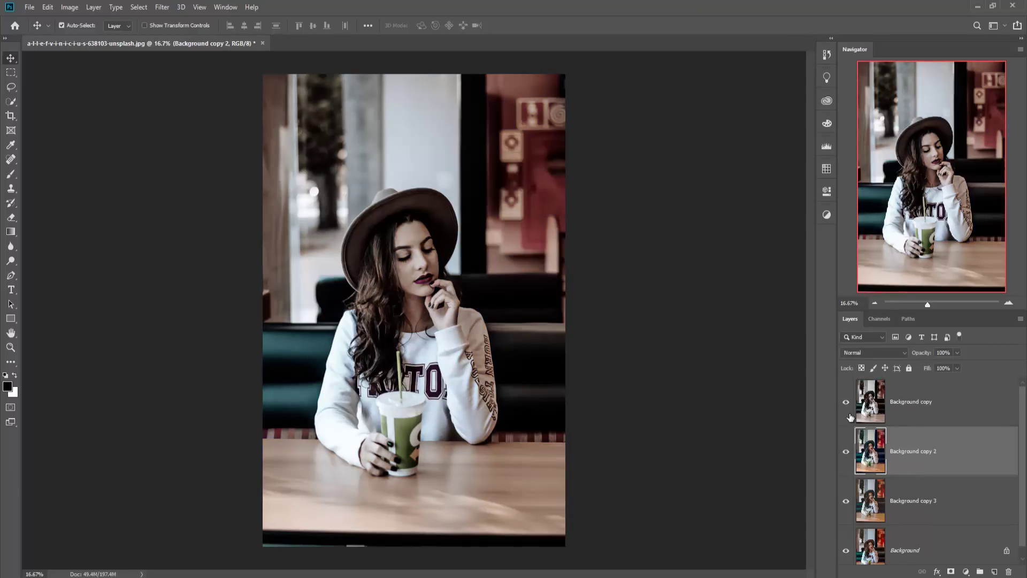